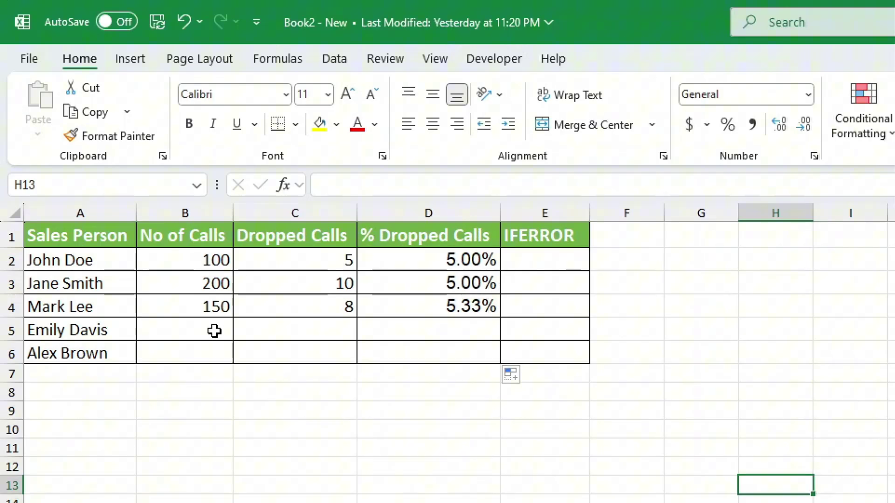
- Switch to the property maintenance tracker sheet and select Status cell E2
{"action": "left_click", "coordinate": [214, 332]}
{"action": "key", "text": "Tab"}
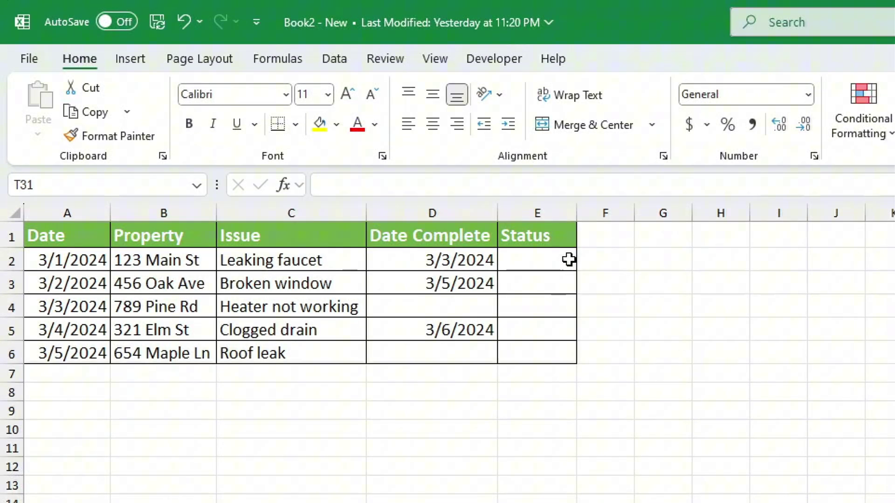
{"action": "left_click", "coordinate": [551, 252]}
- Enter =ISBLANK(D2) in E2 and fill it to E6, showing FALSE, FALSE, TRUE, FALSE, TRUE
{"action": "type", "text": "=IS"}
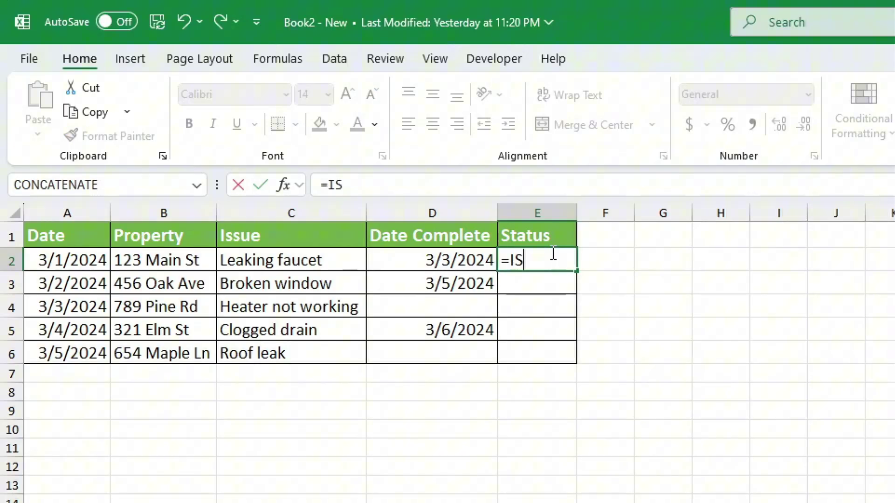
{"action": "type", "text": "BLANK"}
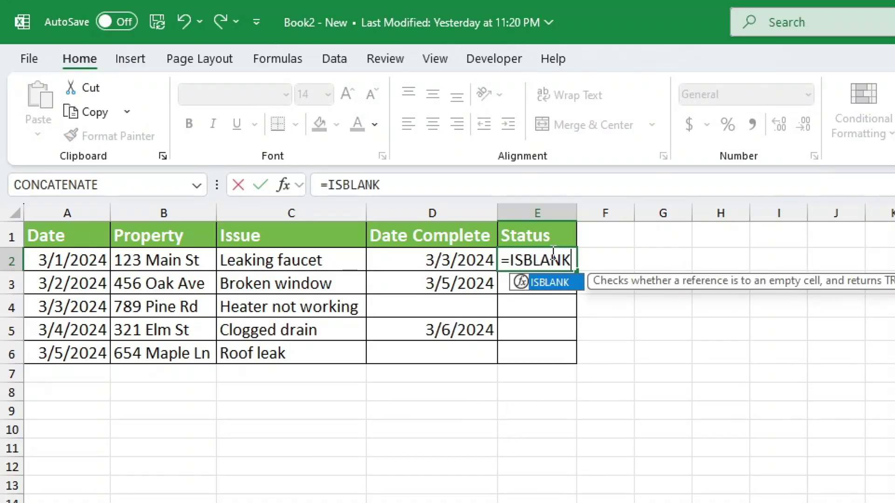
{"action": "type", "text": "("}
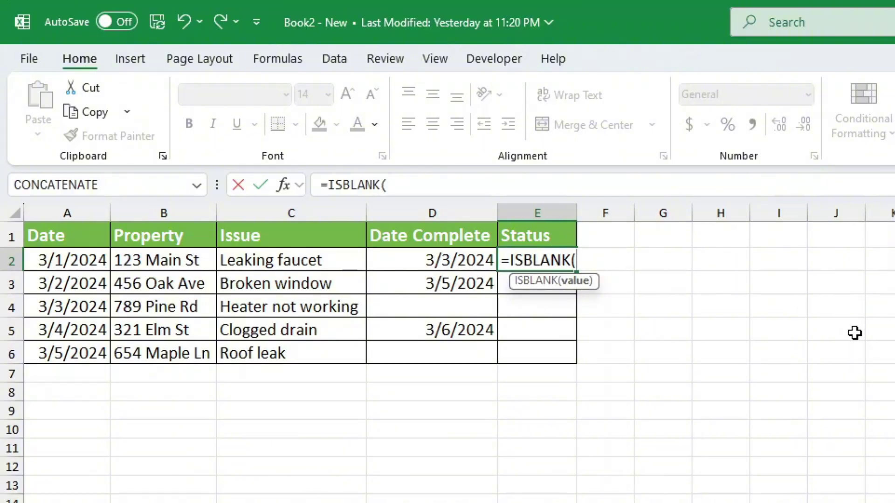
{"action": "left_click", "coordinate": [432, 258]}
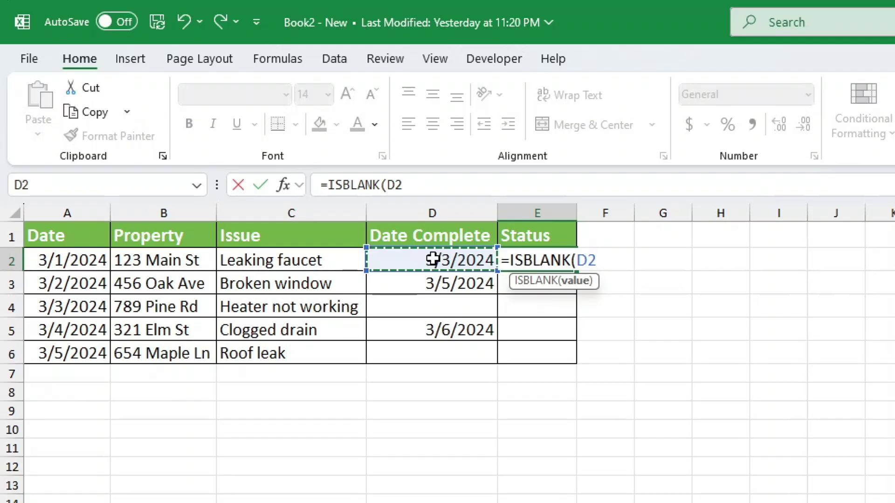
{"action": "type", "text": ")"}
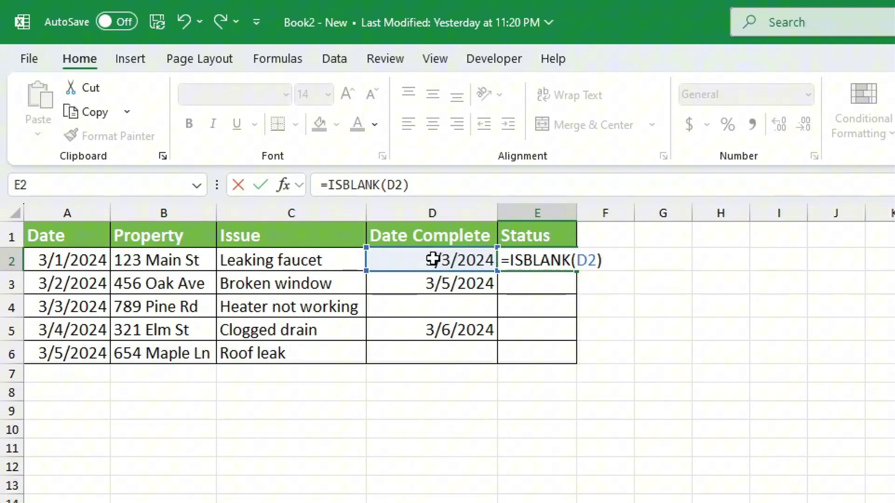
{"action": "key", "text": "Return"}
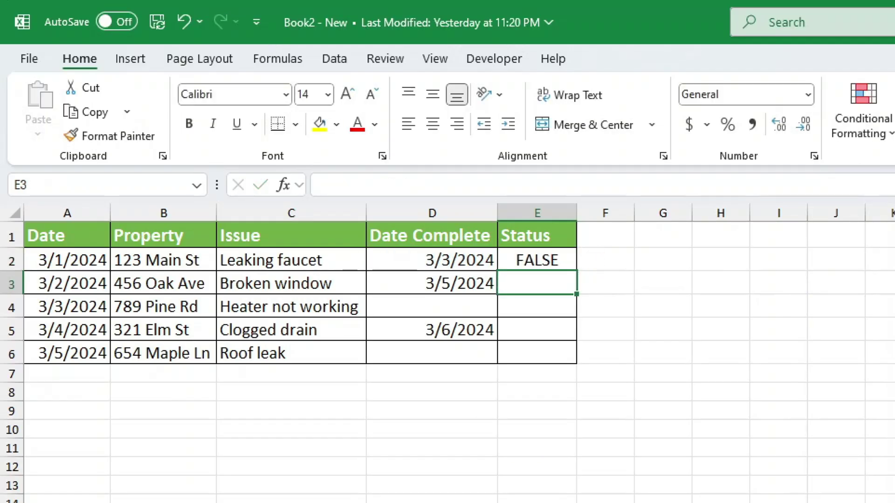
{"action": "left_click", "coordinate": [562, 260]}
{"action": "left_click_drag", "start_coordinate": [577, 294], "coordinate": [577, 367]}
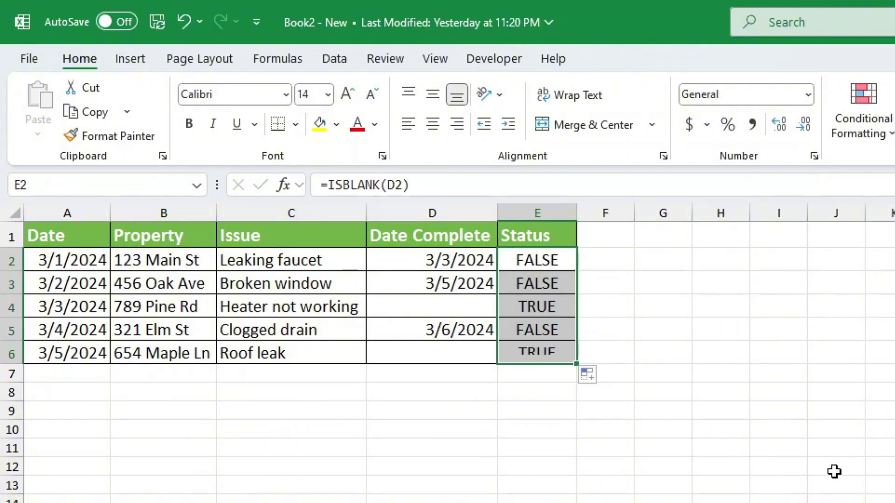
{"action": "left_click", "coordinate": [835, 471]}
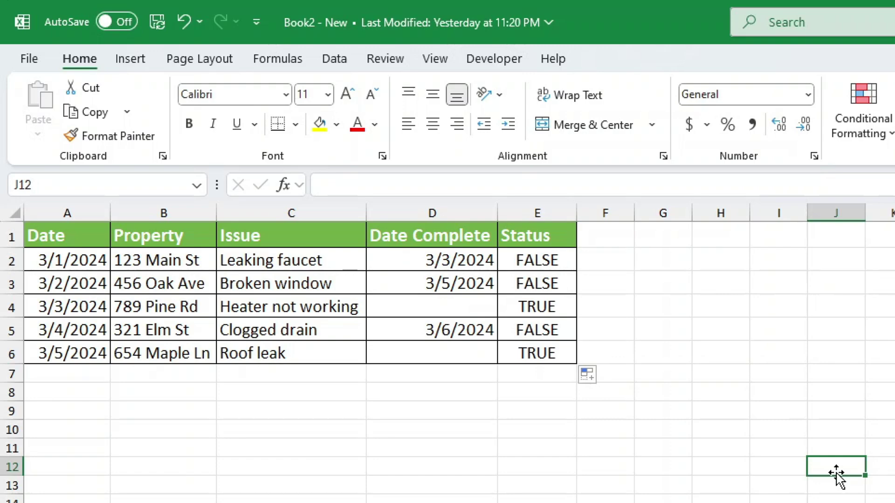
- Change E2 to =IF(ISBLANK(D2),"Open","Closed") and fill it down to E6
{"action": "double_click", "coordinate": [562, 260]}
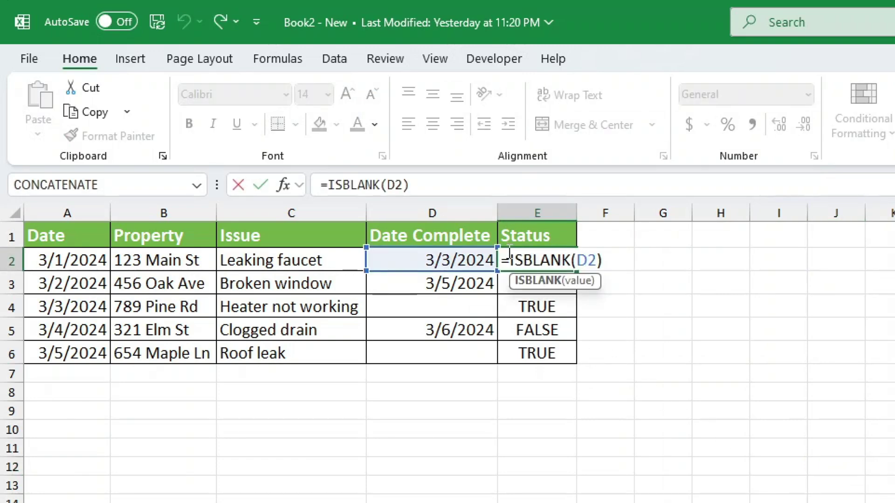
{"action": "left_click", "coordinate": [509, 254]}
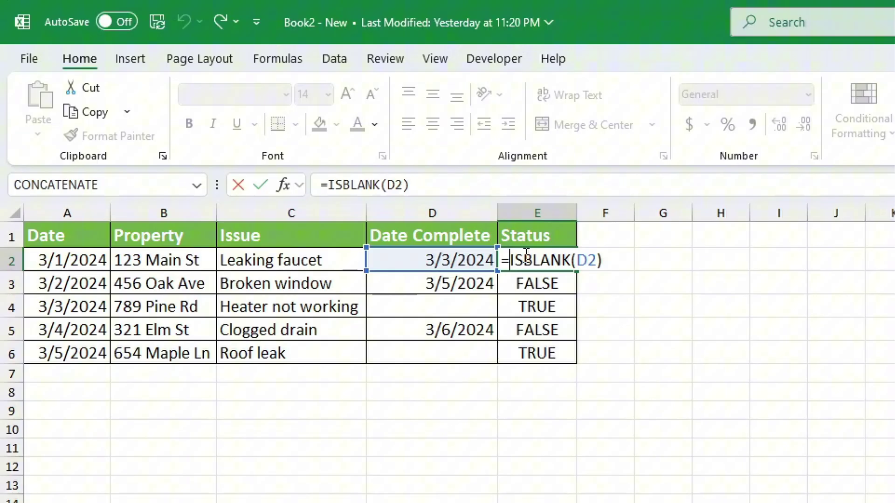
{"action": "type", "text": "IF("}
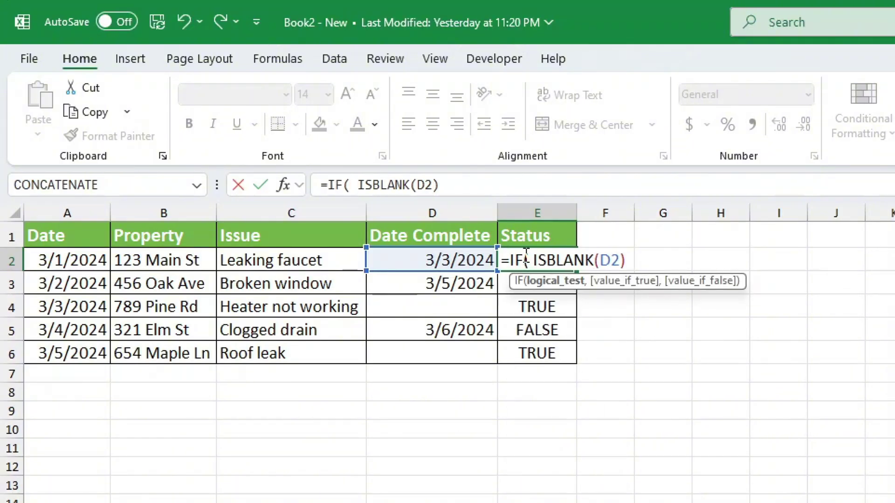
{"action": "left_click", "coordinate": [453, 185]}
{"action": "type", "text": ",\"Open\""}
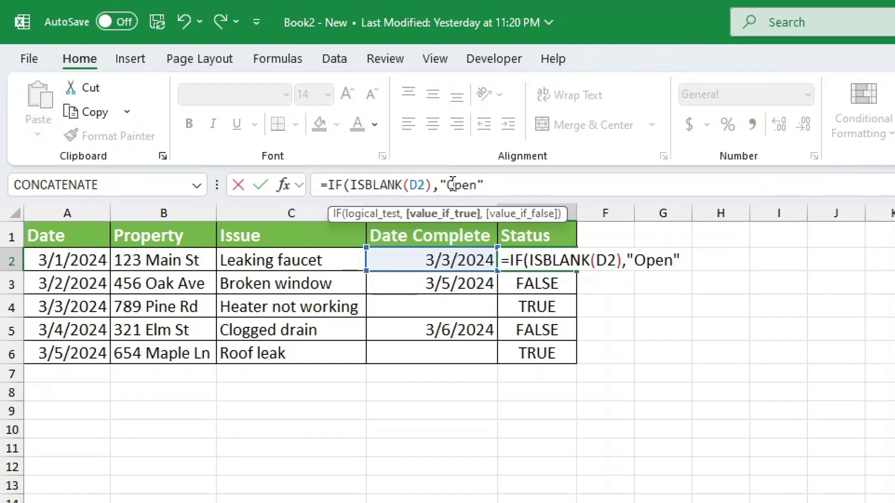
{"action": "type", "text": ",\"cLOSED"}
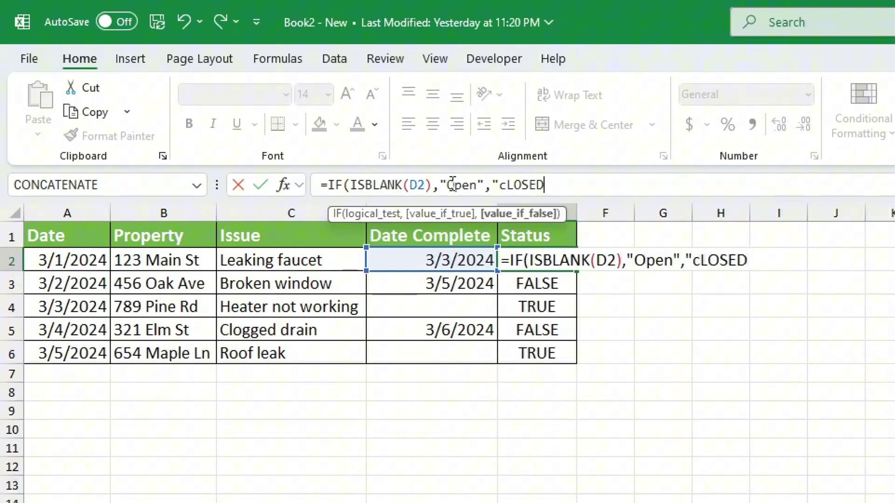
{"action": "key", "text": "BackSpace"}
{"action": "key", "text": "BackSpace"}
{"action": "key", "text": "BackSpace"}
{"action": "key", "text": "BackSpace"}
{"action": "key", "text": "BackSpace"}
{"action": "key", "text": "BackSpace"}
{"action": "type", "text": "Closed"}
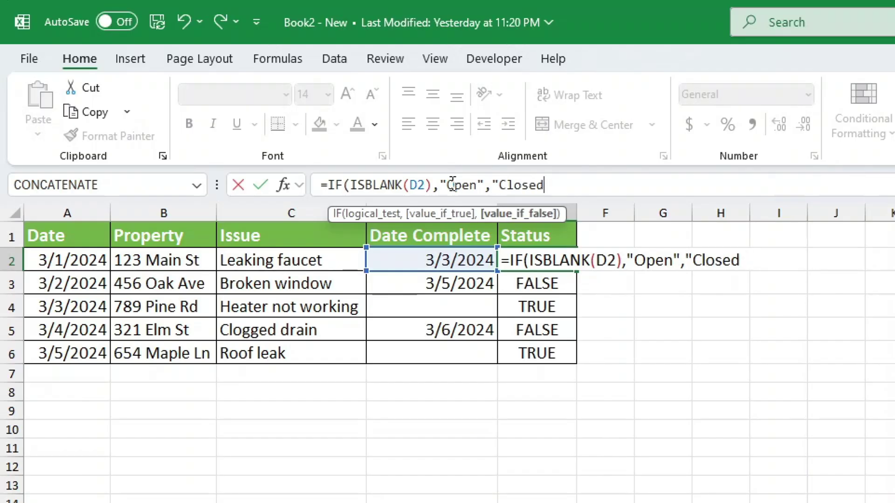
{"action": "type", "text": "\")"}
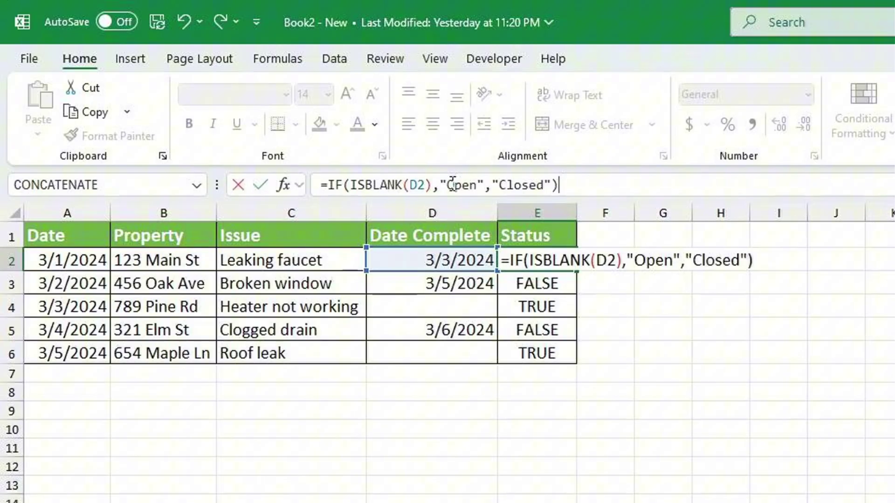
{"action": "key", "text": "Return"}
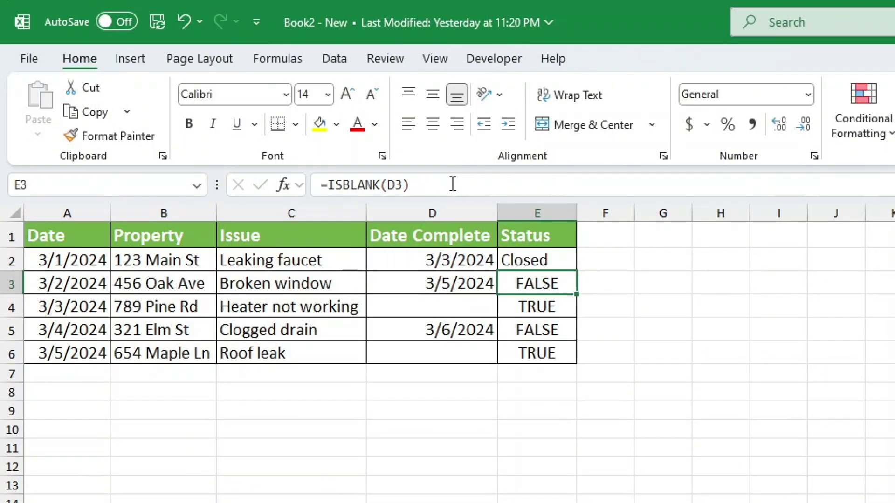
{"action": "left_click", "coordinate": [540, 261]}
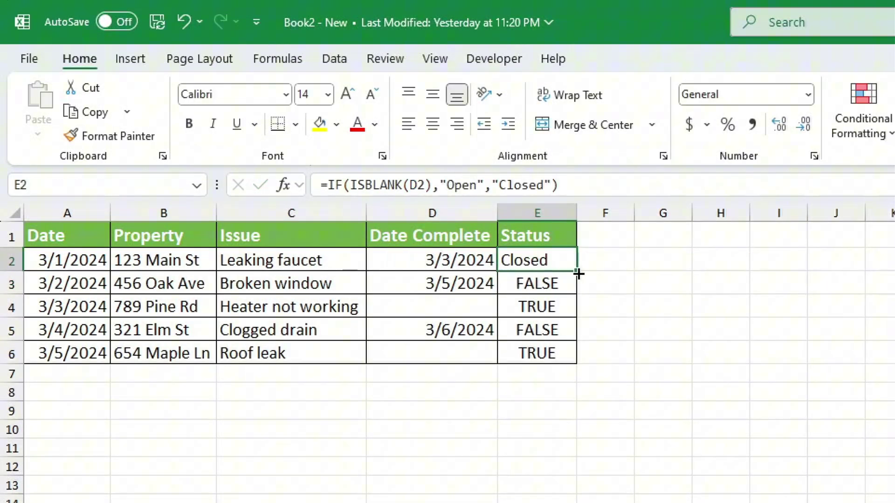
{"action": "left_click_drag", "start_coordinate": [576, 271], "coordinate": [579, 364]}
{"action": "left_click", "coordinate": [794, 498]}
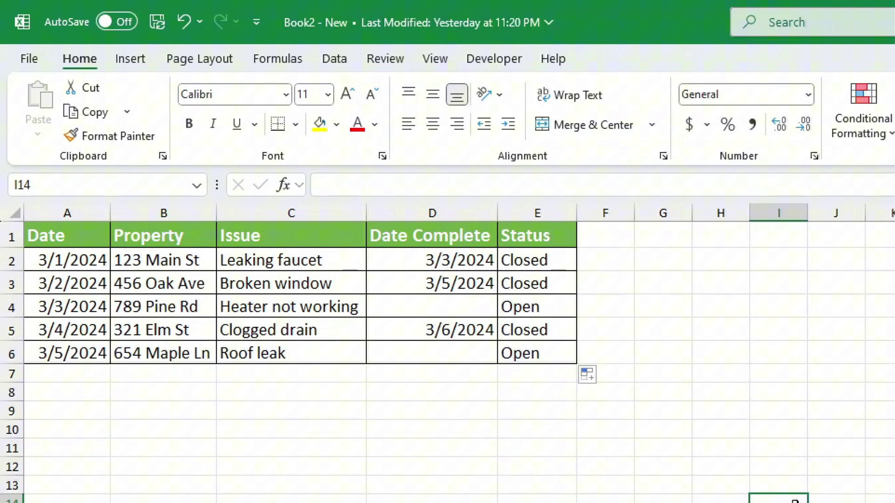
- Rewrite E2 as =IF(D2="","Open","Closed"), removing the stray bracket that caused an error
{"action": "double_click", "coordinate": [557, 259]}
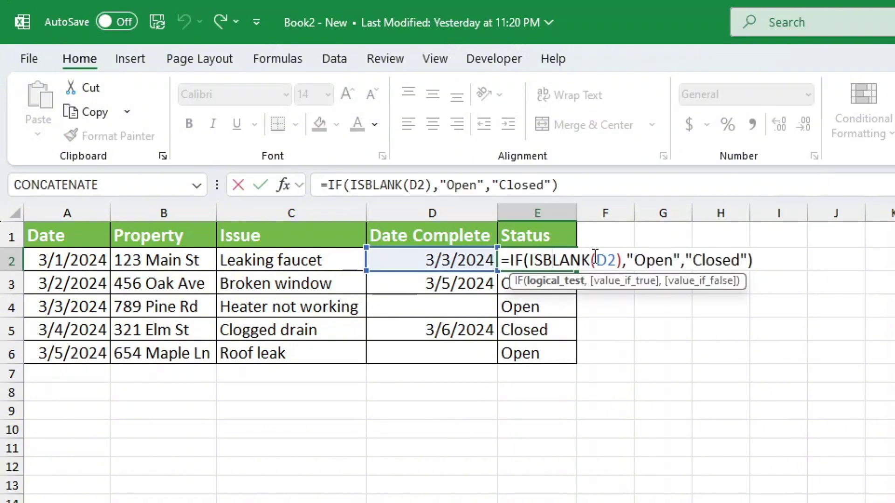
{"action": "left_click_drag", "start_coordinate": [607, 260], "coordinate": [529, 260]}
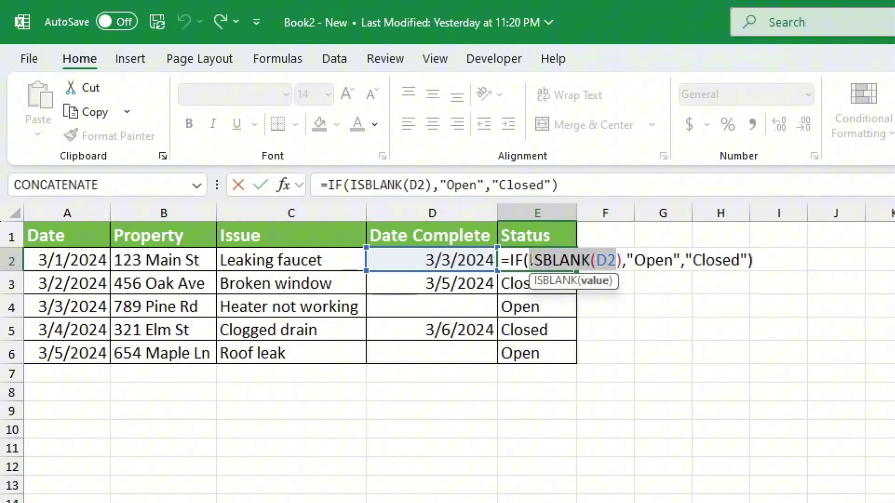
{"action": "left_click", "coordinate": [435, 256]}
{"action": "type", "text": "="}
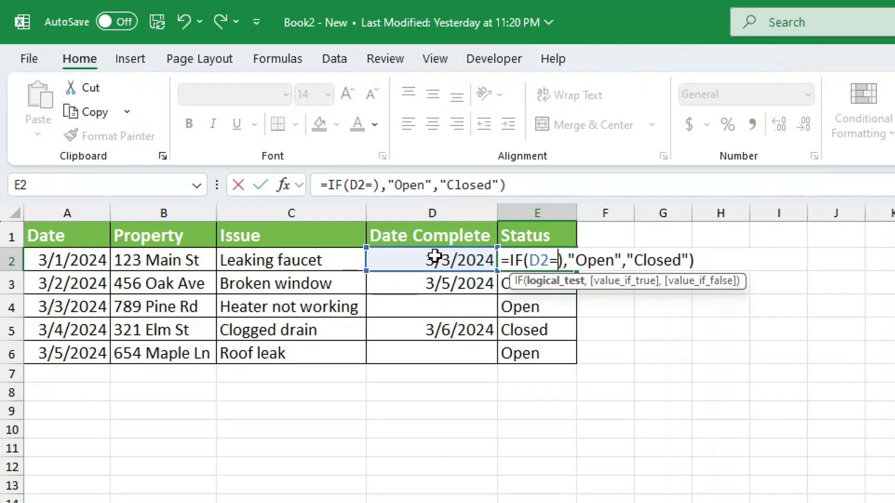
{"action": "type", "text": "\"\""}
{"action": "key", "text": "Return"}
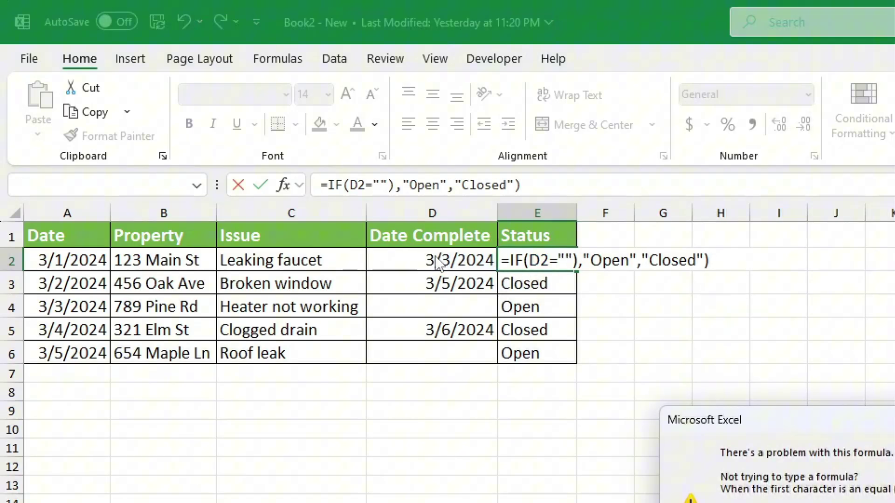
{"action": "key", "text": "Return"}
{"action": "left_click", "coordinate": [391, 185]}
{"action": "key", "text": "BackSpace"}
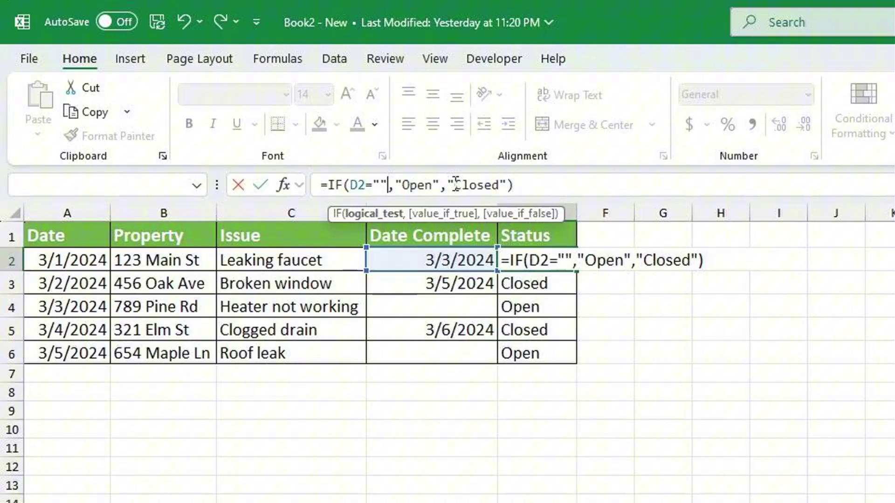
{"action": "key", "text": "Return"}
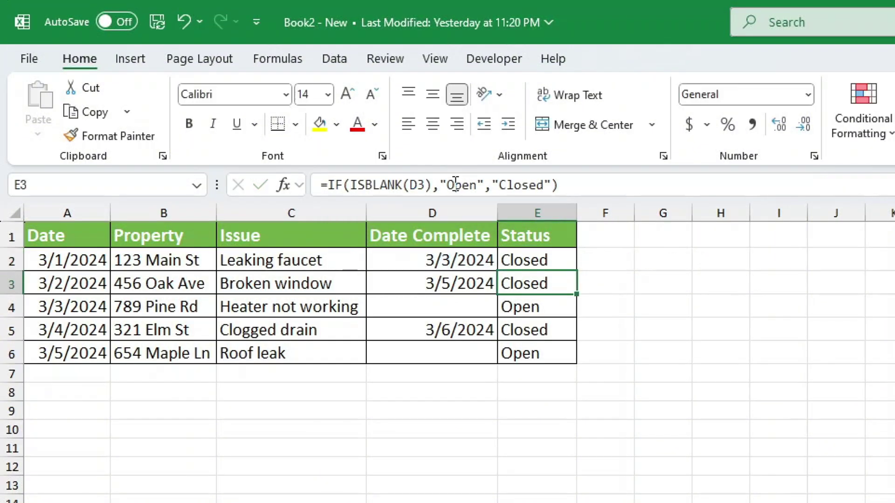
- Fill the corrected Status formula down from E2 to E6
{"action": "left_click", "coordinate": [549, 255]}
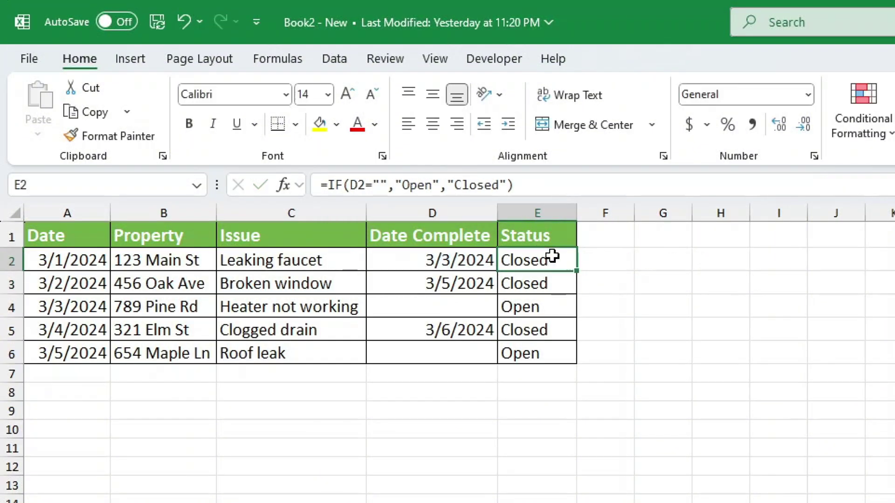
{"action": "double_click", "coordinate": [575, 271]}
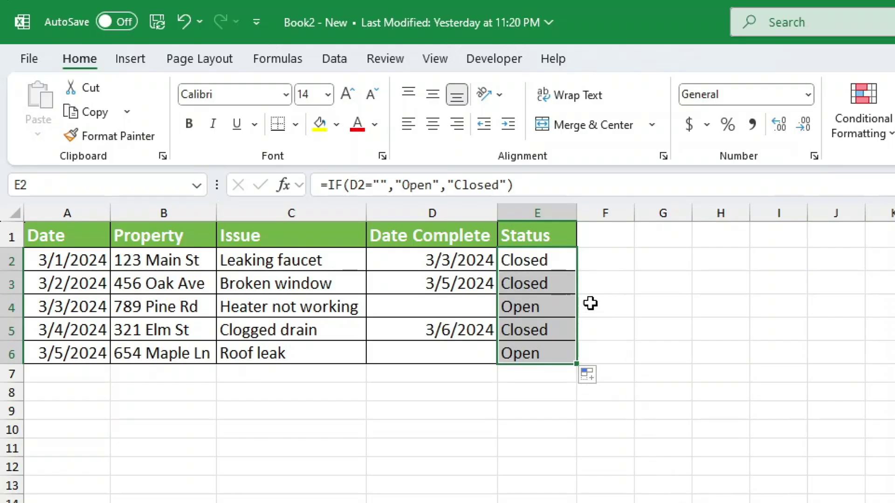
{"action": "left_click", "coordinate": [566, 267]}
{"action": "left_click_drag", "start_coordinate": [579, 273], "coordinate": [577, 365]}
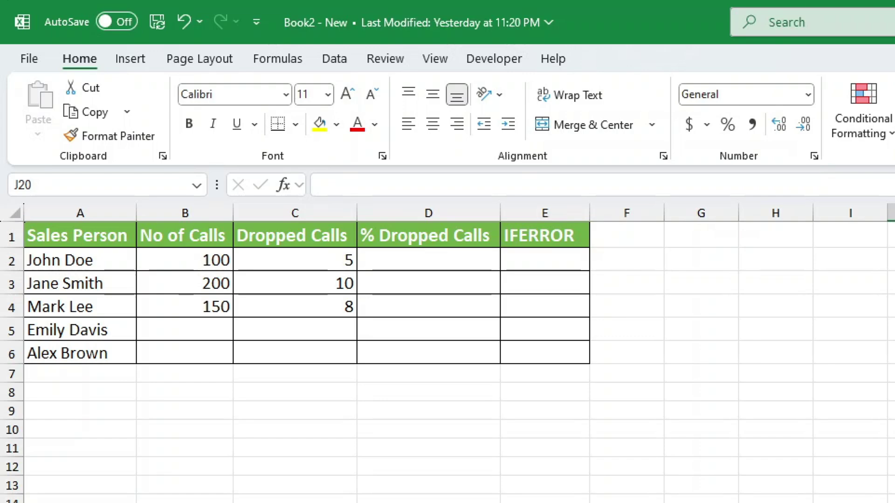
- Enter the dropped-calls ratio =C2/B2 in D2
{"action": "left_click", "coordinate": [481, 264]}
{"action": "type", "text": "="}
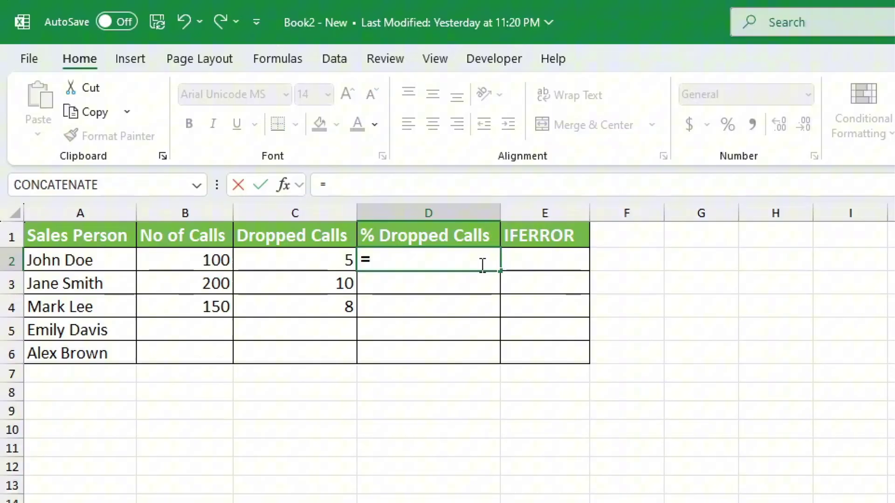
{"action": "left_click", "coordinate": [295, 256]}
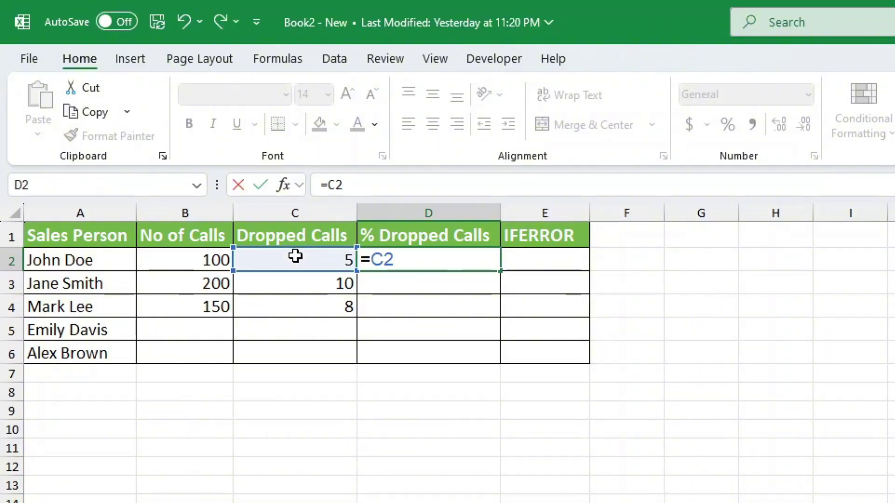
{"action": "type", "text": "/"}
{"action": "left_click", "coordinate": [210, 256]}
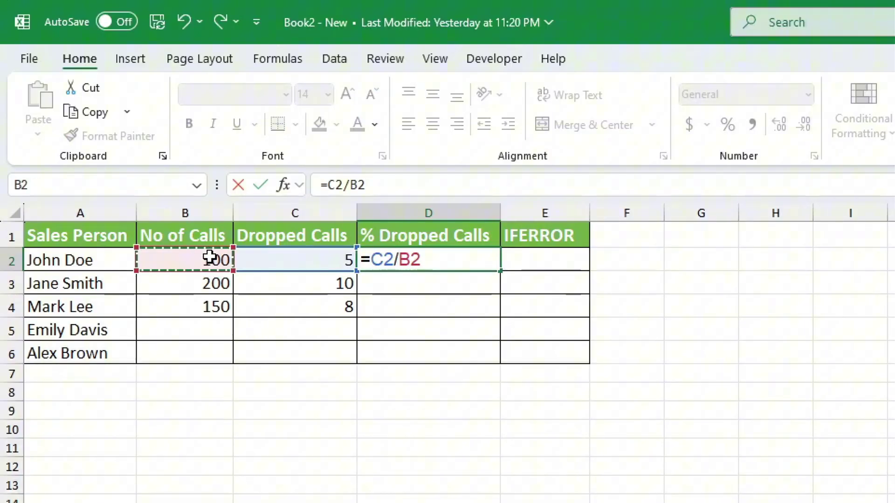
{"action": "key", "text": "Return"}
- Format D2 as a percentage and fill it to D6, leaving #DIV/0! in empty rows
{"action": "left_click", "coordinate": [428, 254]}
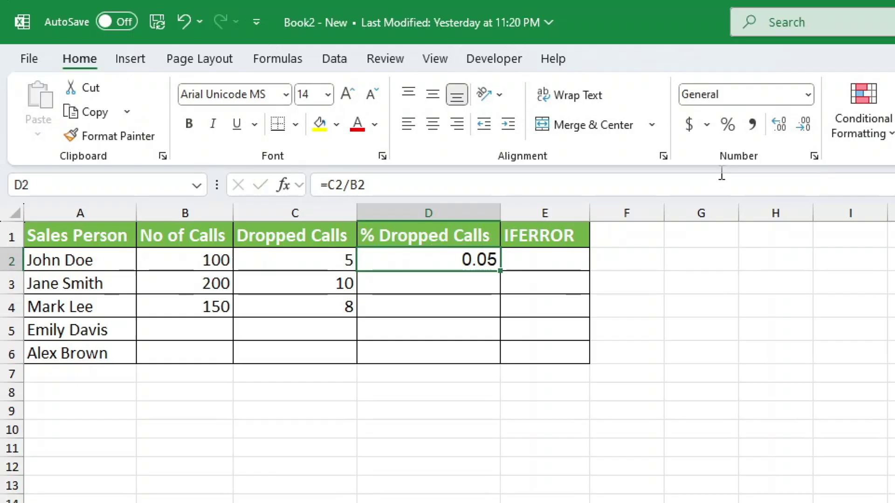
{"action": "left_click", "coordinate": [727, 124]}
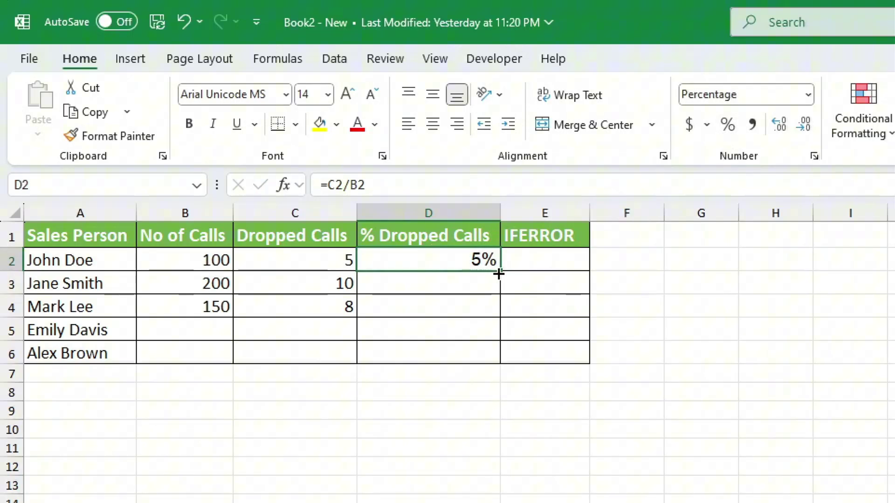
{"action": "left_click_drag", "start_coordinate": [498, 270], "coordinate": [498, 364]}
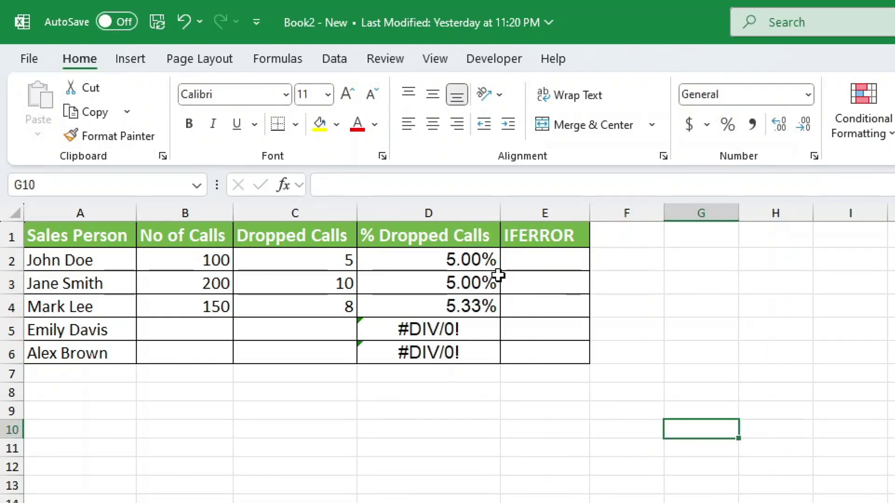
{"action": "left_click", "coordinate": [489, 260]}
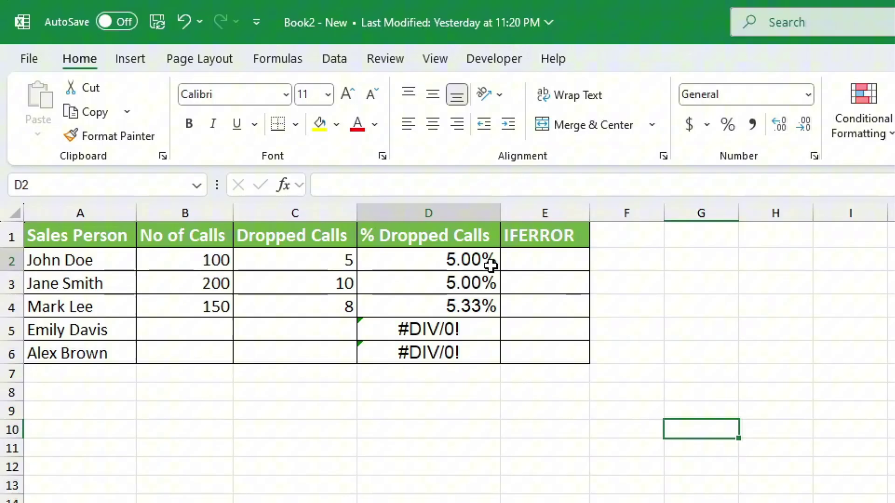
- Edit D2 to =IF(ISBLANK(B2),"",C2/B2)
{"action": "double_click", "coordinate": [489, 260]}
{"action": "left_click", "coordinate": [329, 184]}
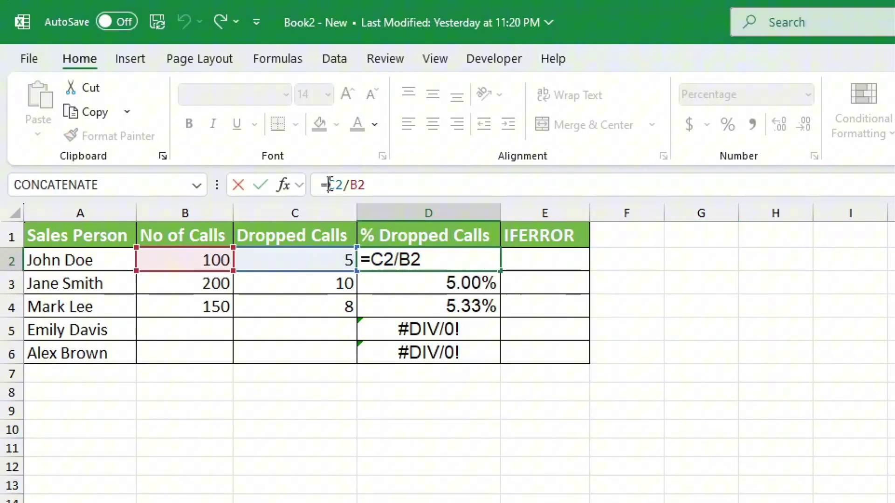
{"action": "type", "text": "IF("}
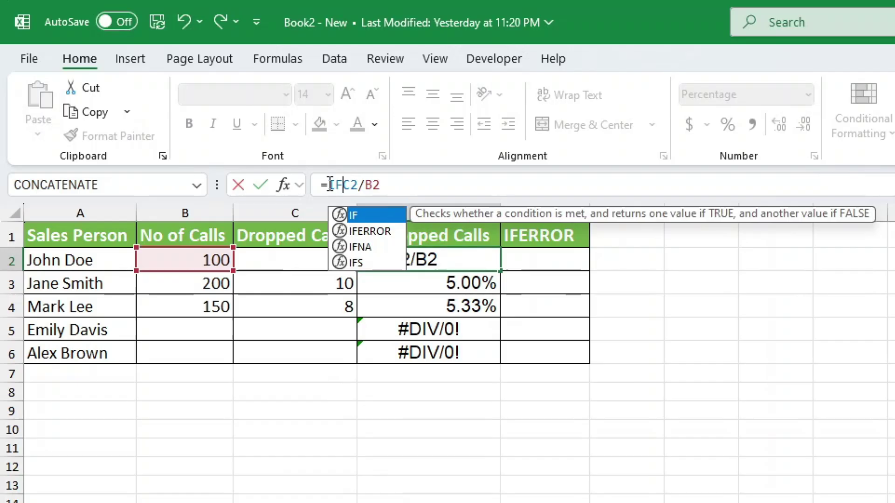
{"action": "type", "text": "ISBLANK"}
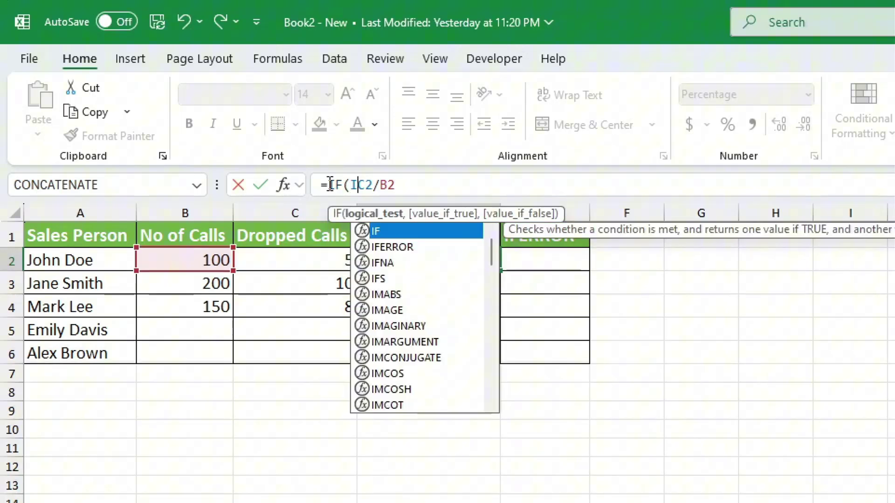
{"action": "type", "text": "("}
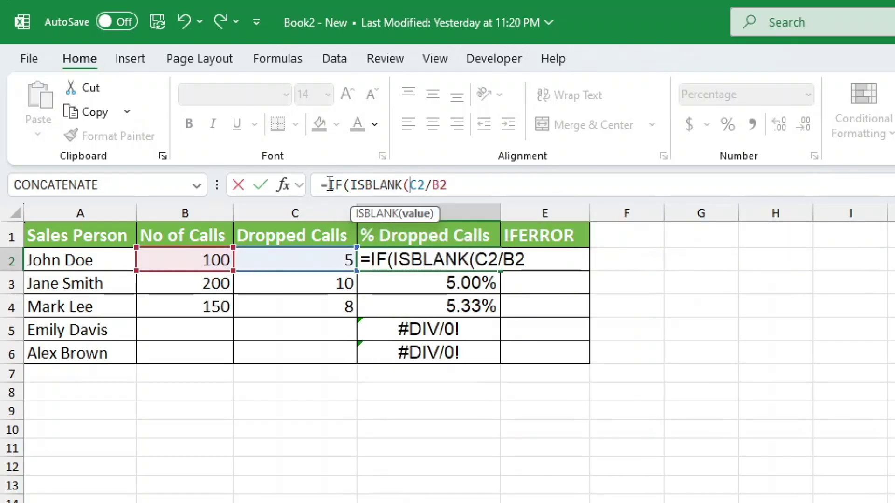
{"action": "left_click", "coordinate": [190, 260]}
{"action": "type", "text": "),\"\""}
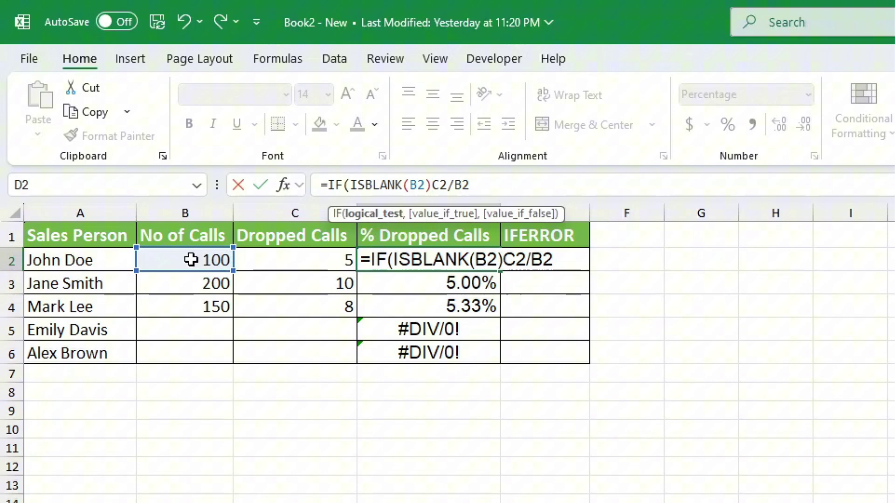
{"action": "type", "text": ","}
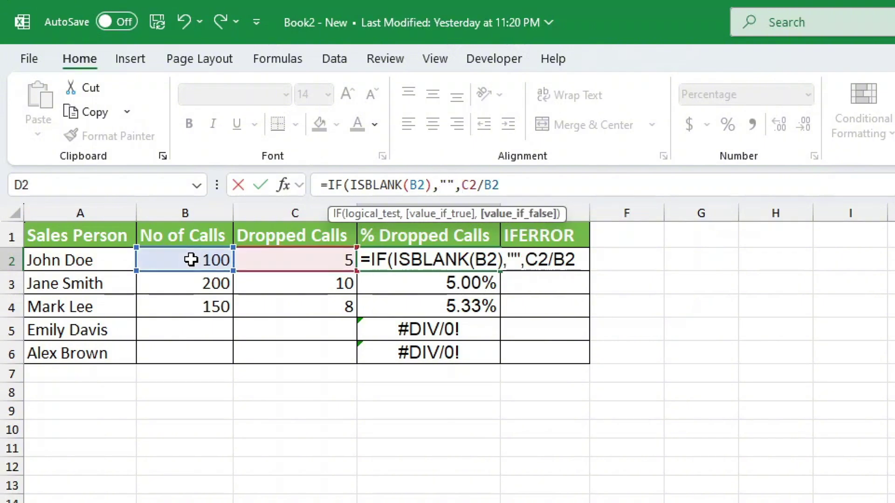
{"action": "left_click", "coordinate": [519, 184]}
{"action": "type", "text": ")"}
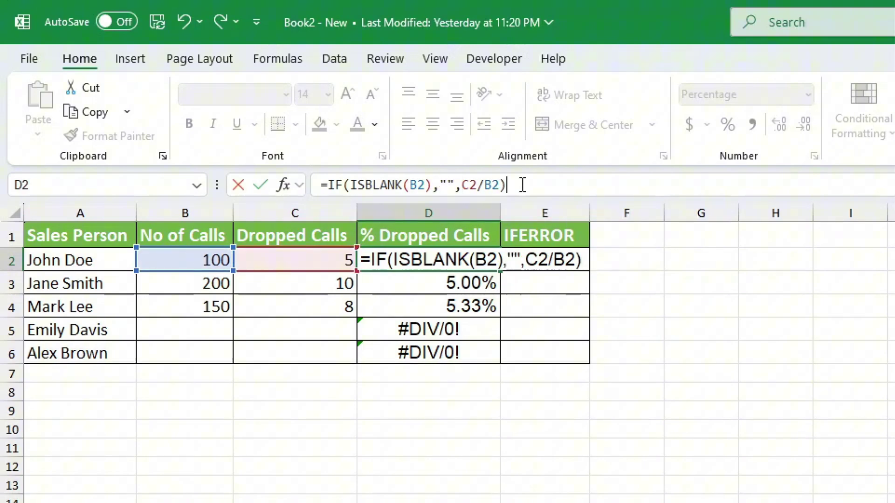
{"action": "key", "text": "Return"}
- Fill the blank-checking formula down to D6 so empty rows show blank
{"action": "left_click", "coordinate": [485, 256]}
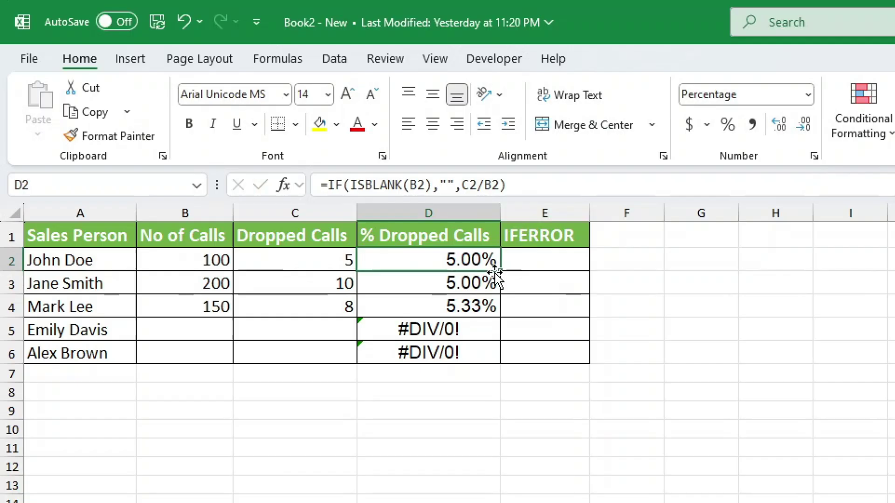
{"action": "left_click_drag", "start_coordinate": [499, 272], "coordinate": [499, 369]}
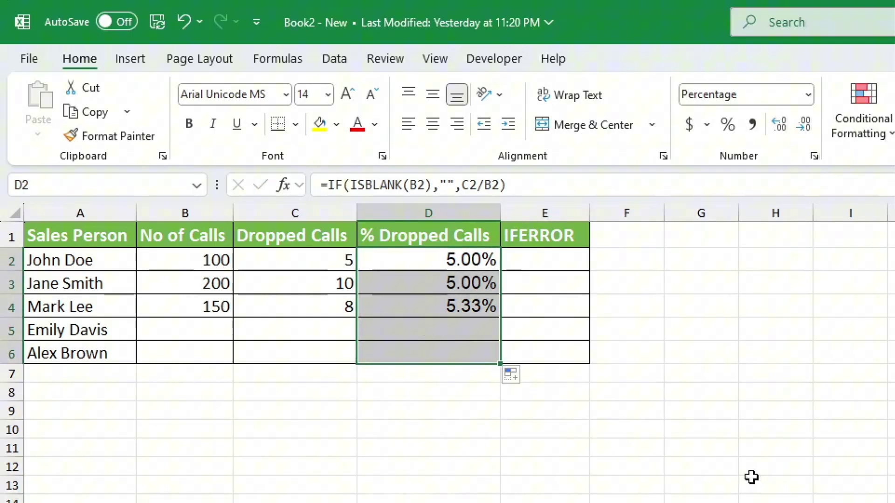
{"action": "left_click", "coordinate": [791, 487]}
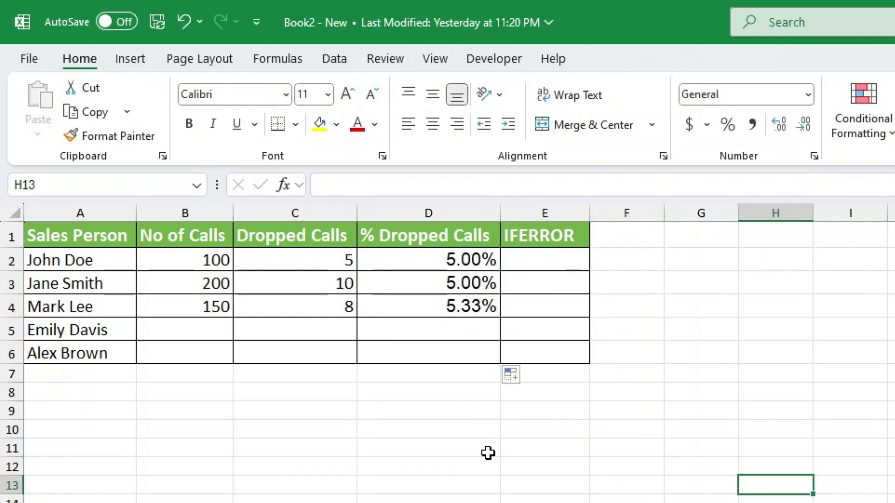
{"action": "left_click", "coordinate": [214, 331]}
{"action": "key", "text": "Right"}
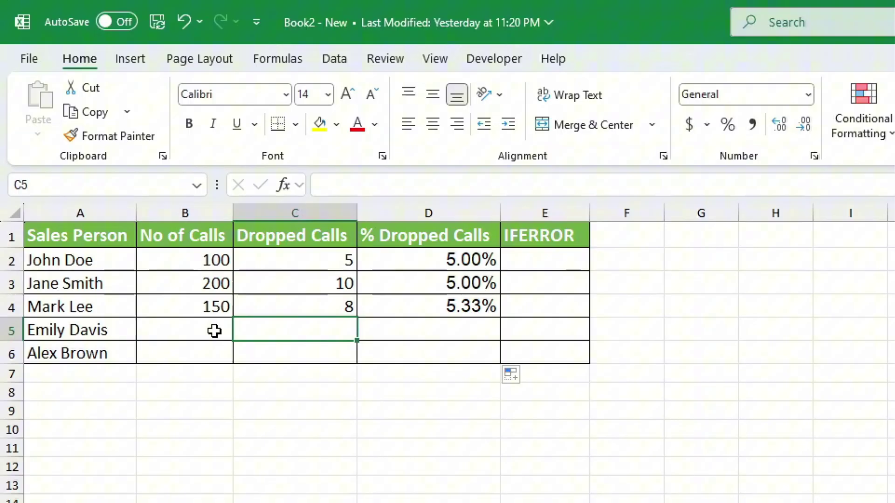
{"action": "left_click", "coordinate": [214, 331]}
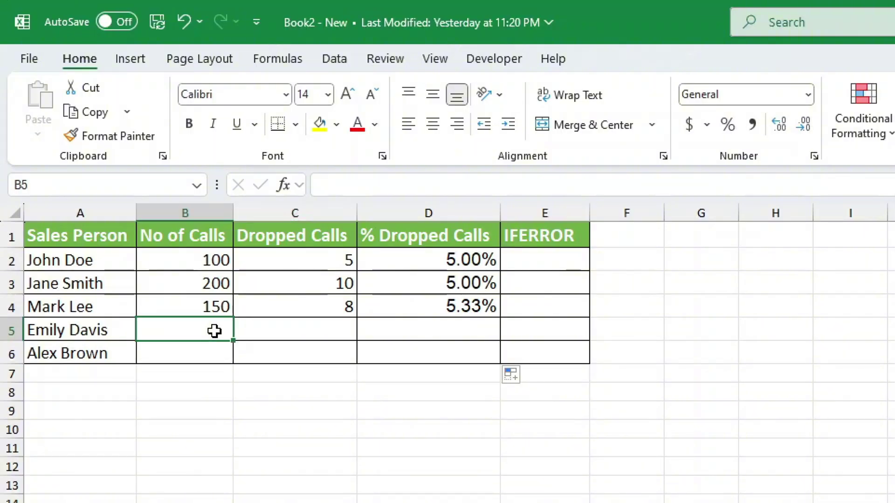
{"action": "type", "text": "56"}
{"action": "key", "text": "Tab"}
{"action": "type", "text": "4"}
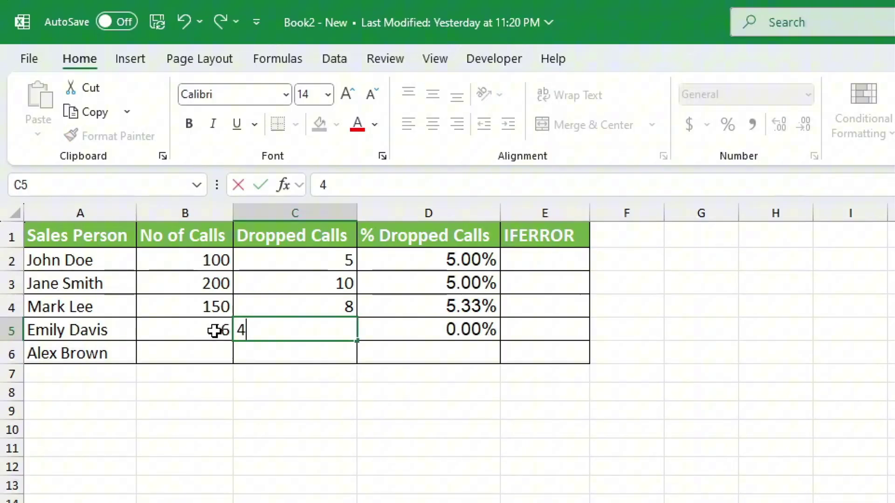
{"action": "key", "text": "Return"}
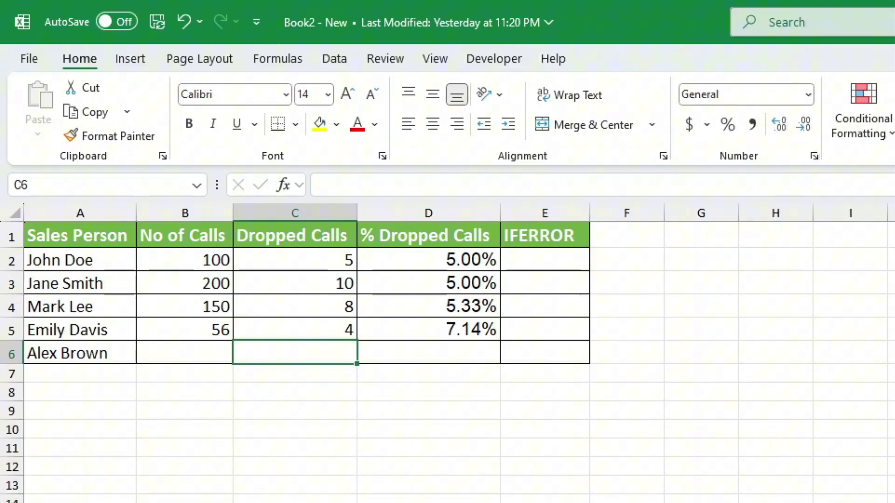
{"action": "left_click", "coordinate": [544, 259]}
- Enter =IFERROR(C2/B2,"") in E2, returning 0.05 for John Doe
{"action": "type", "text": "=IFERR"}
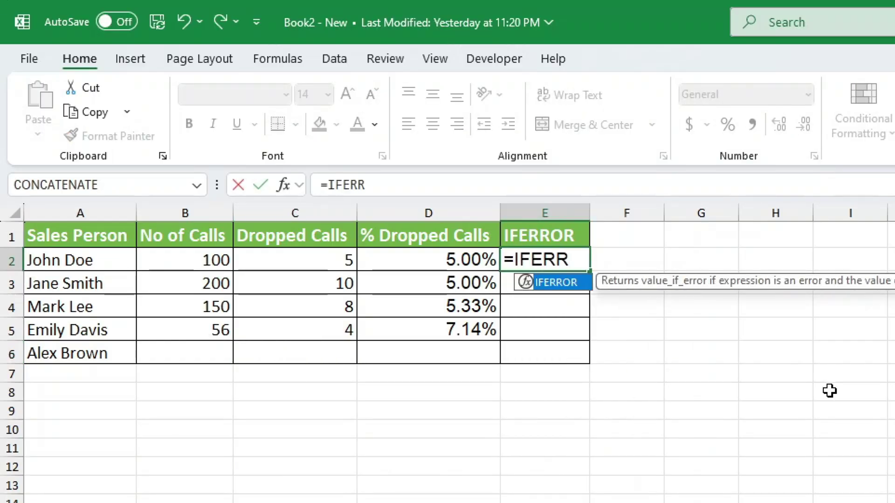
{"action": "key", "text": "Tab"}
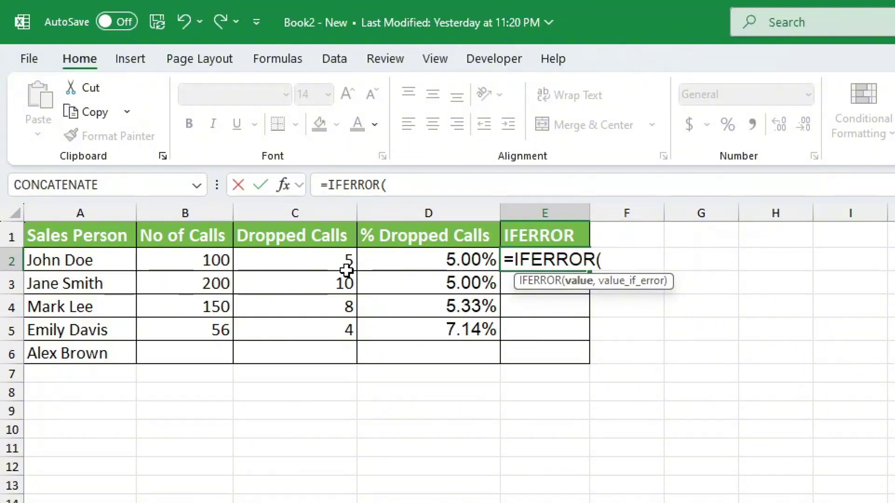
{"action": "left_click", "coordinate": [333, 264]}
{"action": "type", "text": "/"}
{"action": "left_click", "coordinate": [230, 258]}
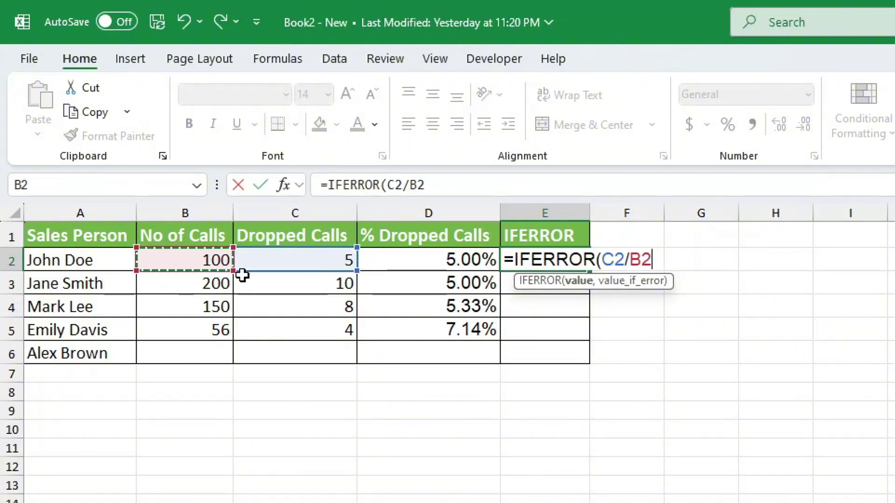
{"action": "type", "text": ","}
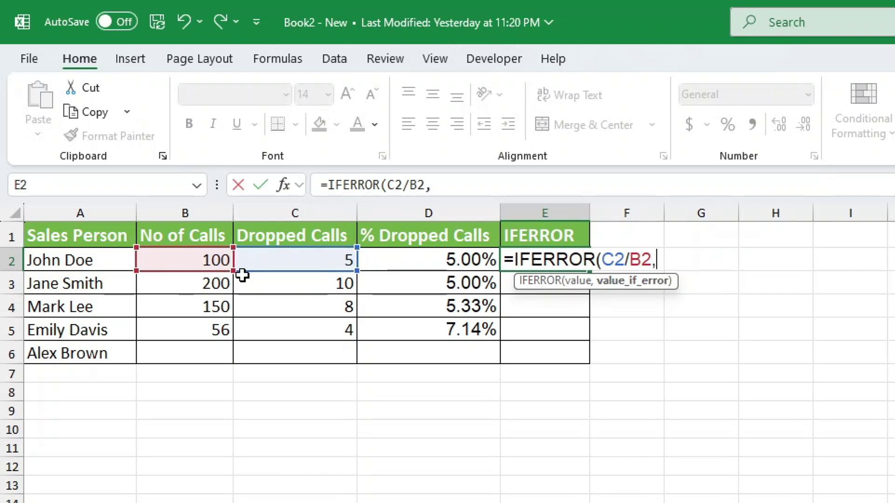
{"action": "type", "text": "\"\""}
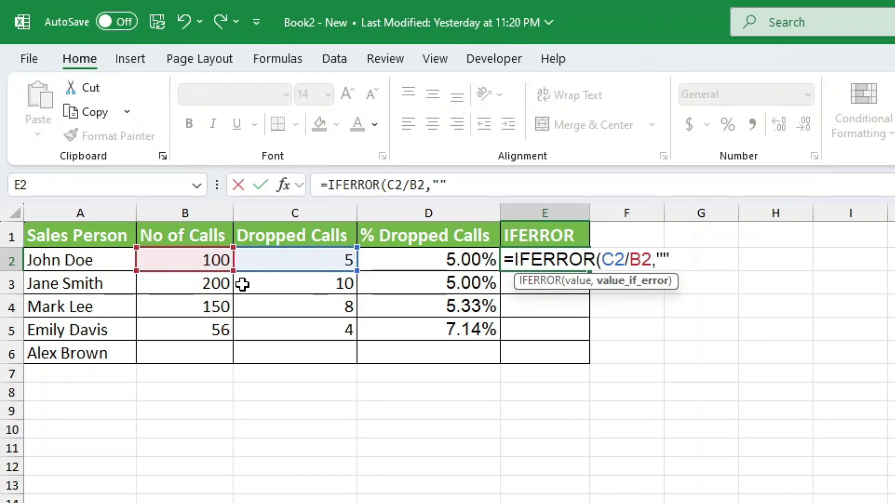
{"action": "type", "text": ")"}
{"action": "key", "text": "Return"}
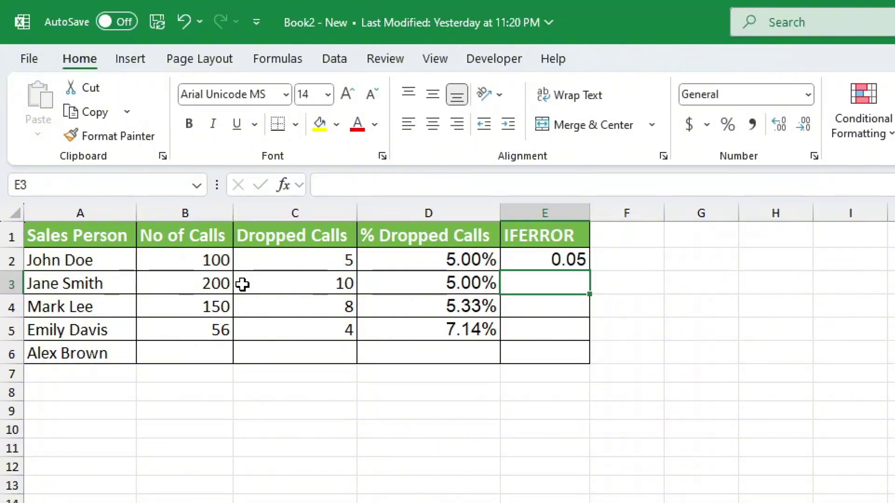
- Format E2 as a two-decimal percentage and fill the IFERROR formula down to E6
{"action": "left_click", "coordinate": [551, 260]}
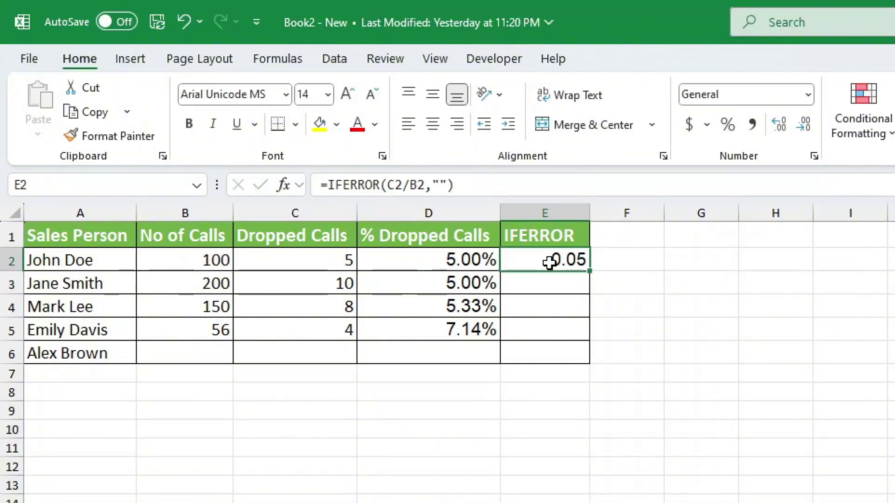
{"action": "left_click", "coordinate": [726, 124]}
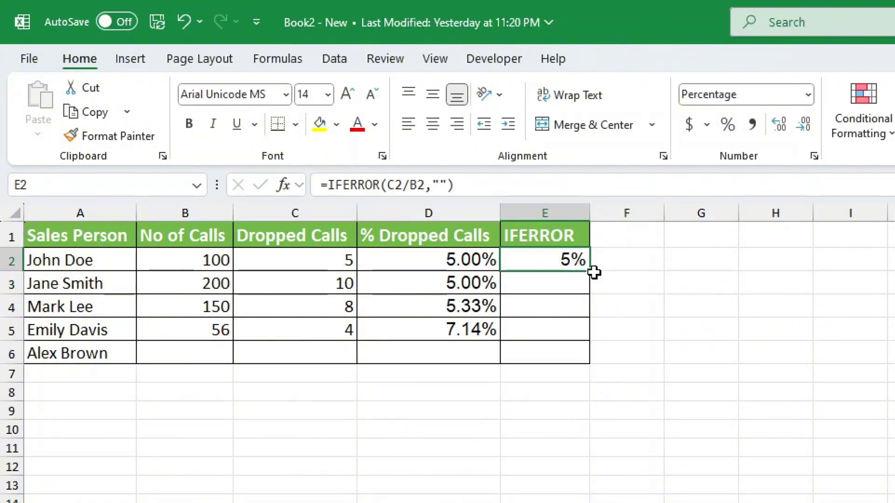
{"action": "left_click", "coordinate": [804, 124]}
{"action": "left_click", "coordinate": [804, 124]}
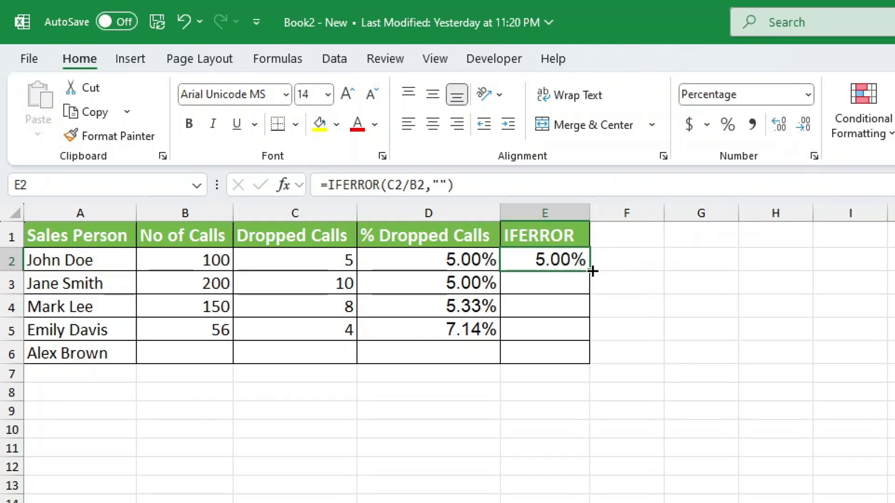
{"action": "left_click_drag", "start_coordinate": [590, 270], "coordinate": [591, 363]}
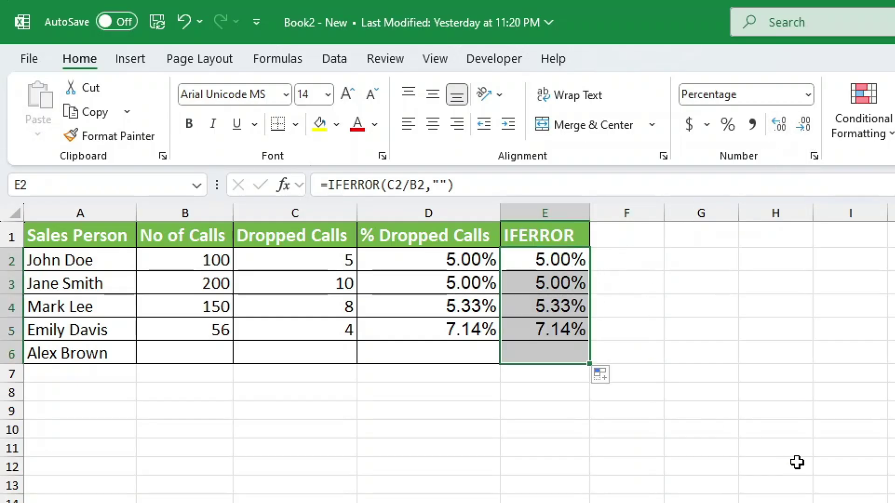
{"action": "left_click", "coordinate": [838, 488]}
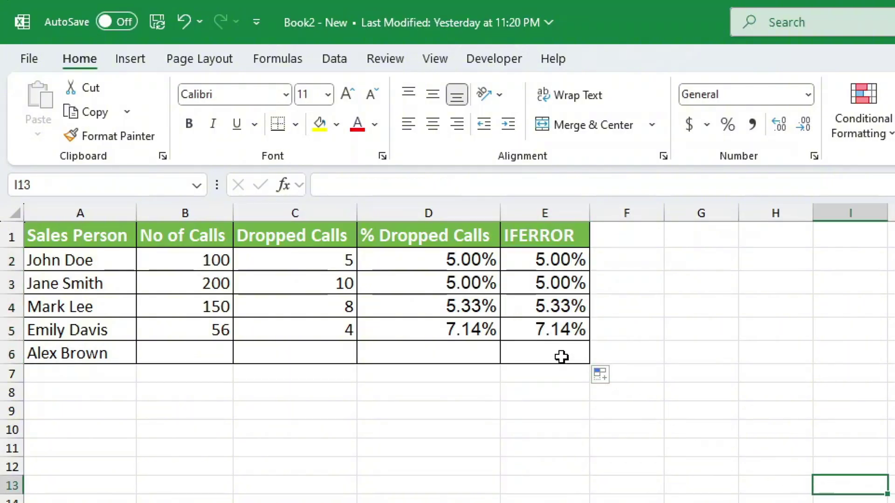
{"action": "left_click", "coordinate": [579, 259]}
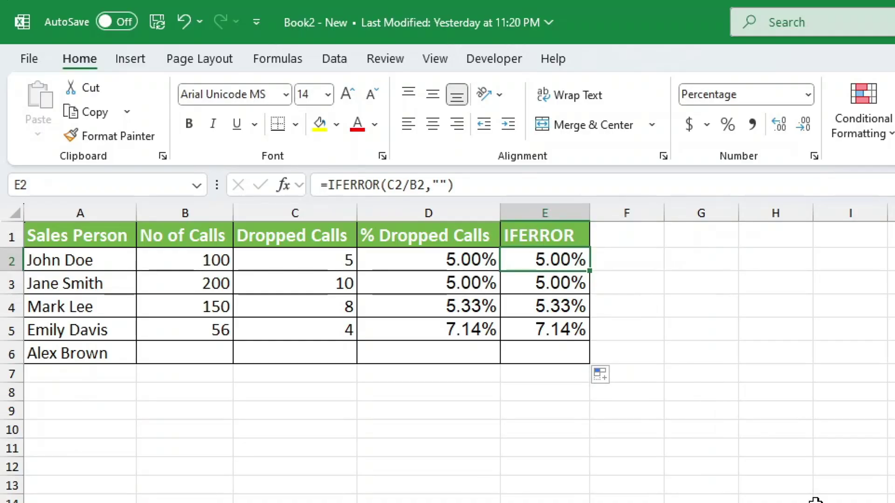
{"action": "left_click", "coordinate": [815, 499]}
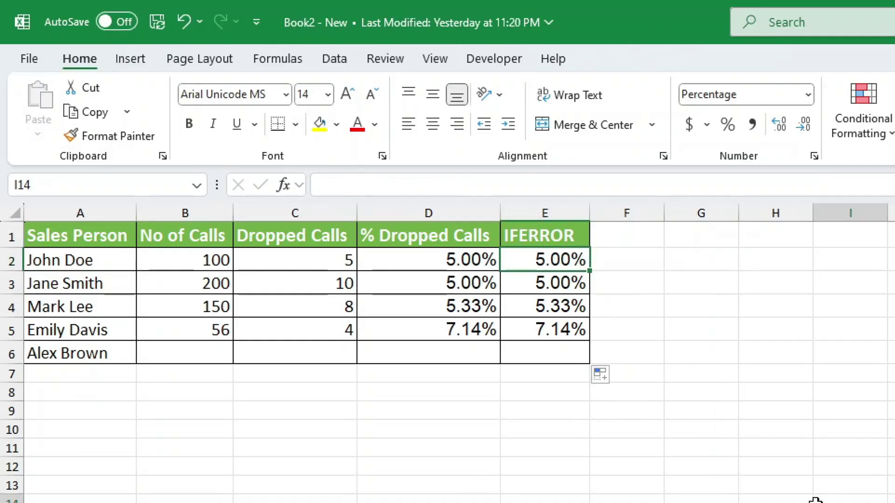